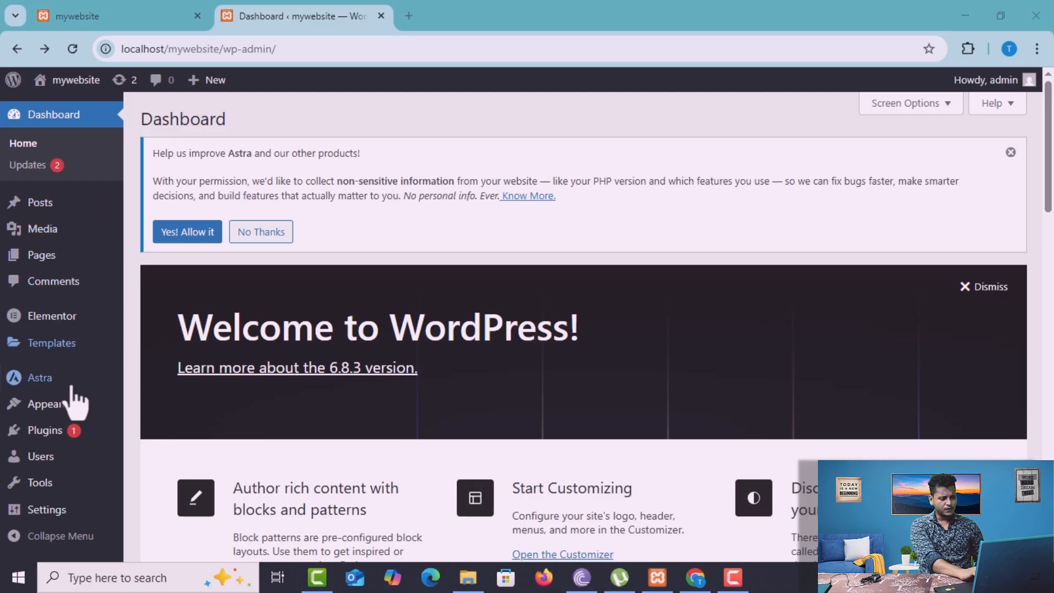
Create a new WordPress navigation menu named "fotter menus"
mouse_move(79, 218)
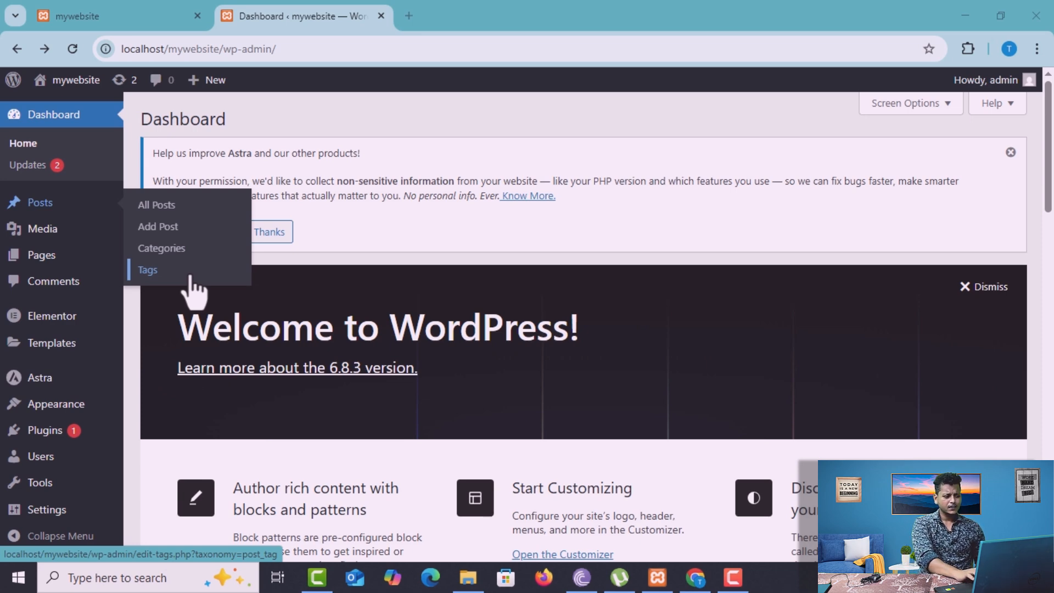
mouse_move(47, 258)
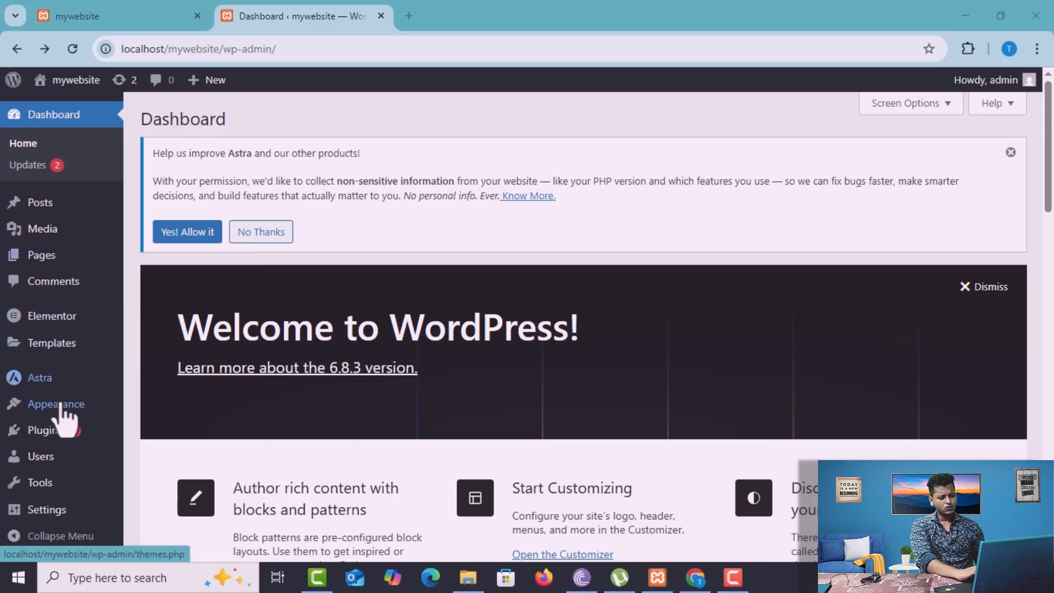
mouse_move(34, 412)
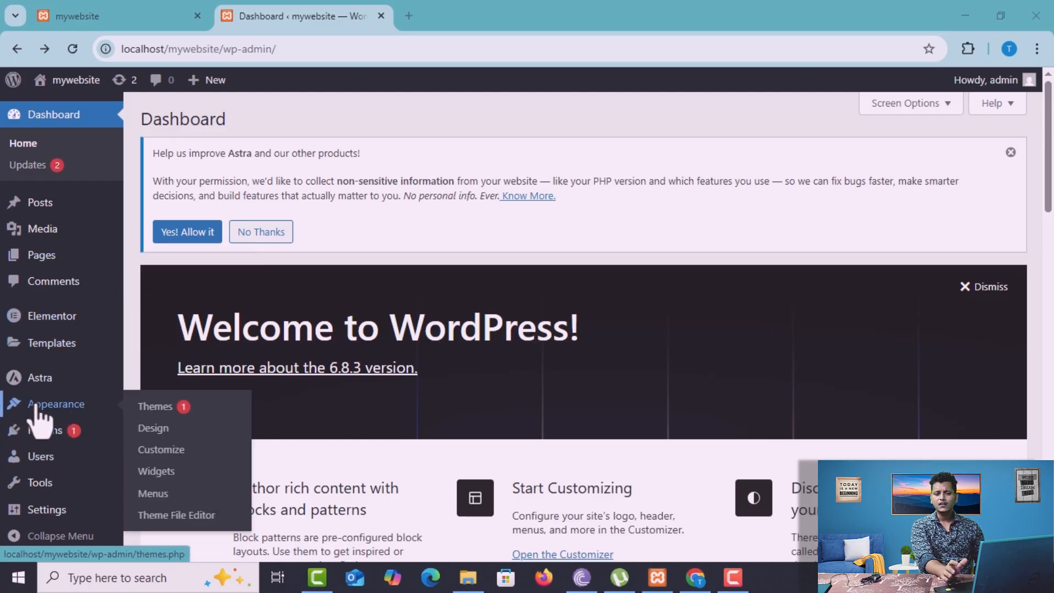
click(172, 493)
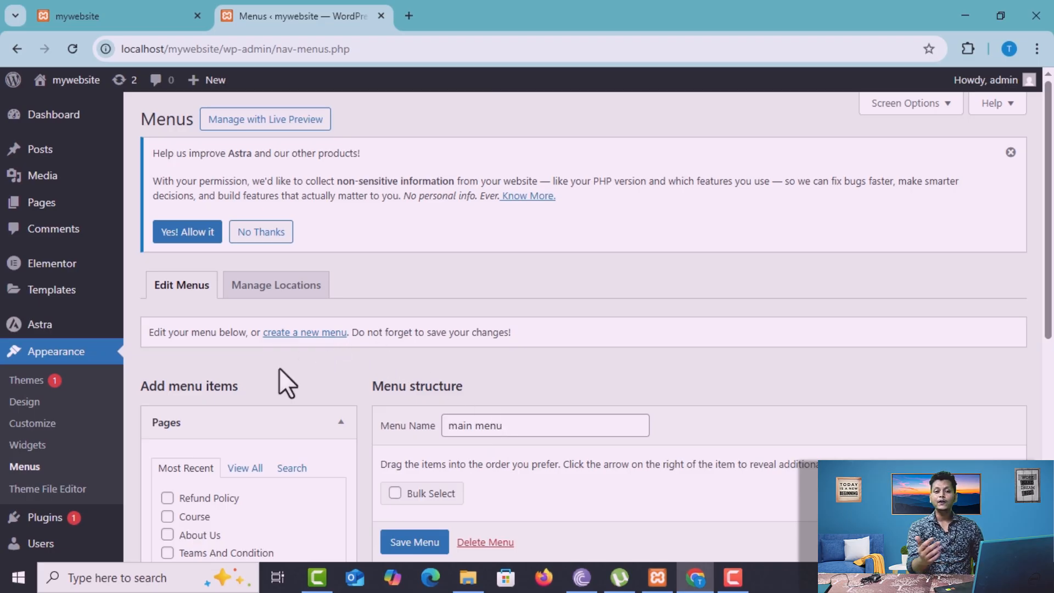
click(313, 336)
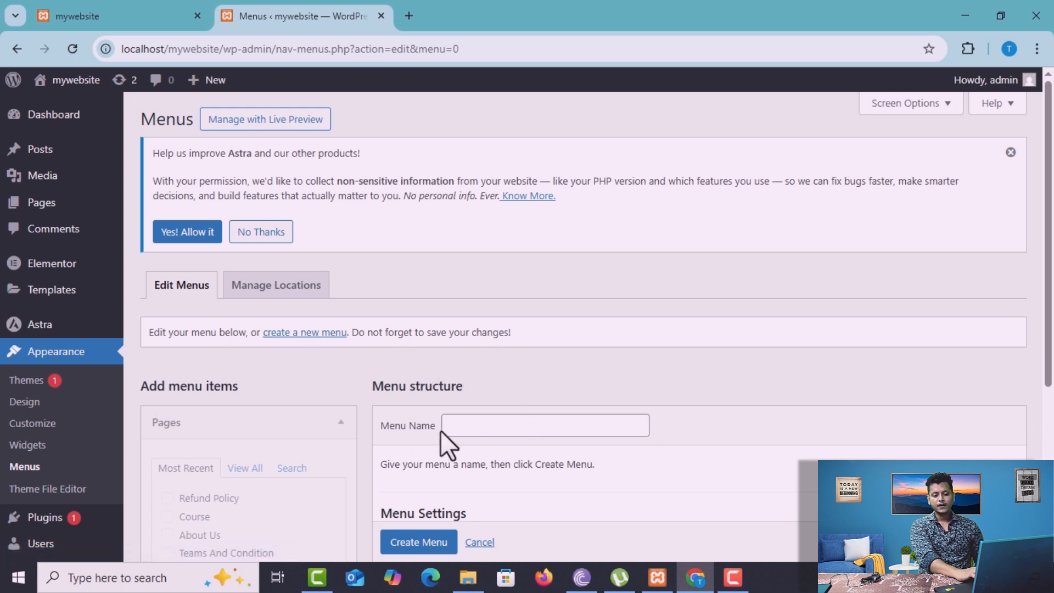
drag(1051, 307, 1052, 391)
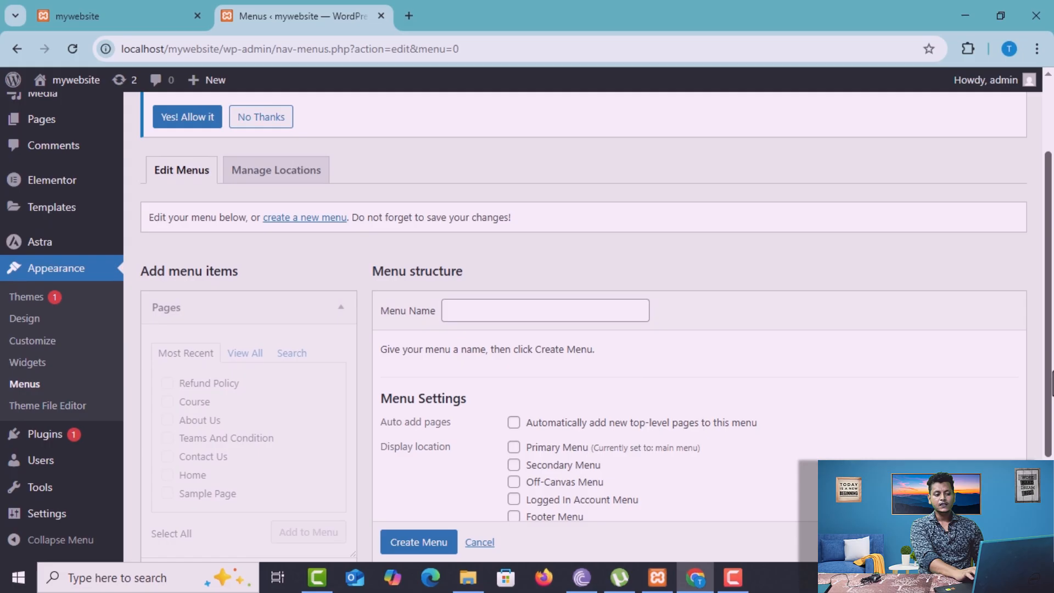
click(609, 314)
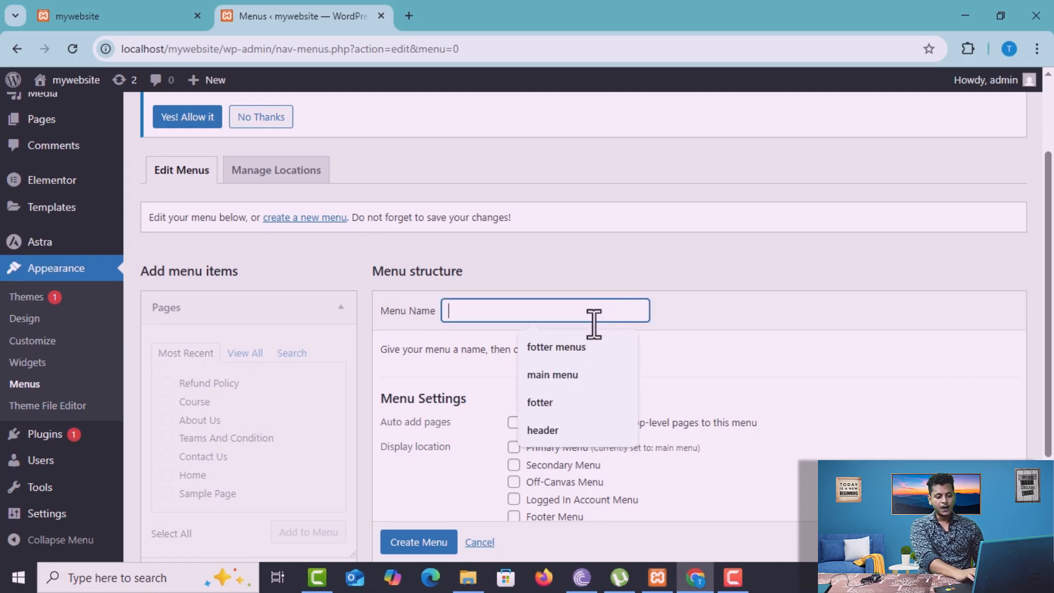
click(559, 346)
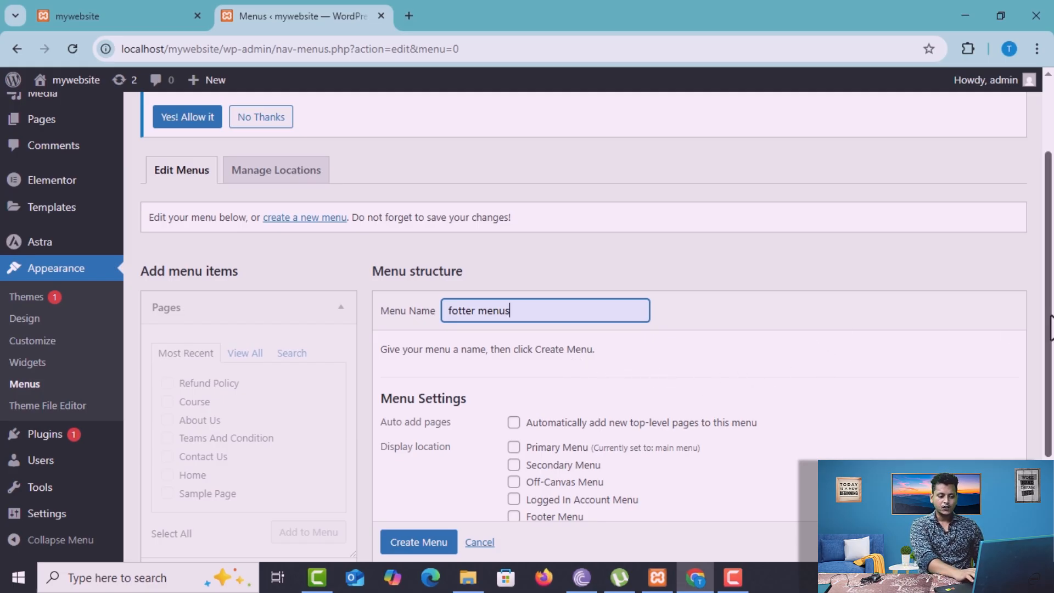
scroll(1050, 356, down, 1)
scroll(1050, 356, down, 2)
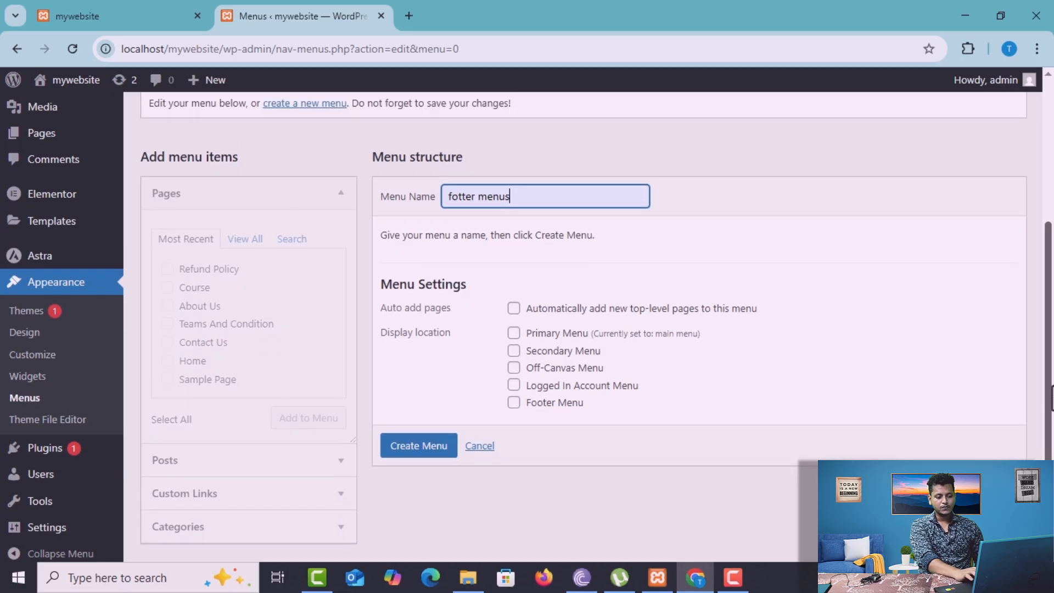
click(442, 447)
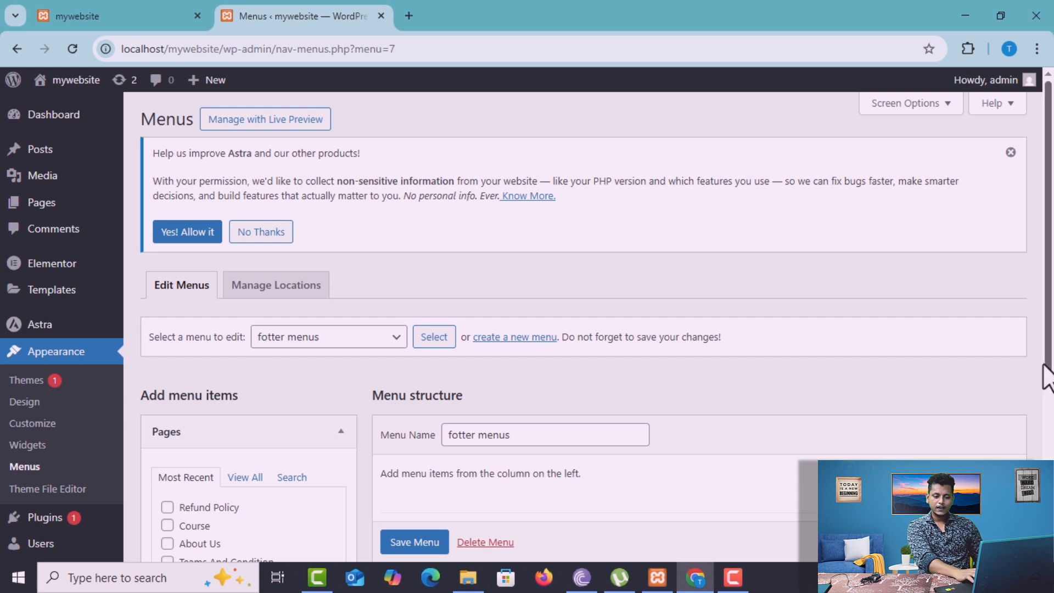
Add the Refund Policy, Course and About Us pages to the fotter menus structure
drag(1049, 371, 1048, 471)
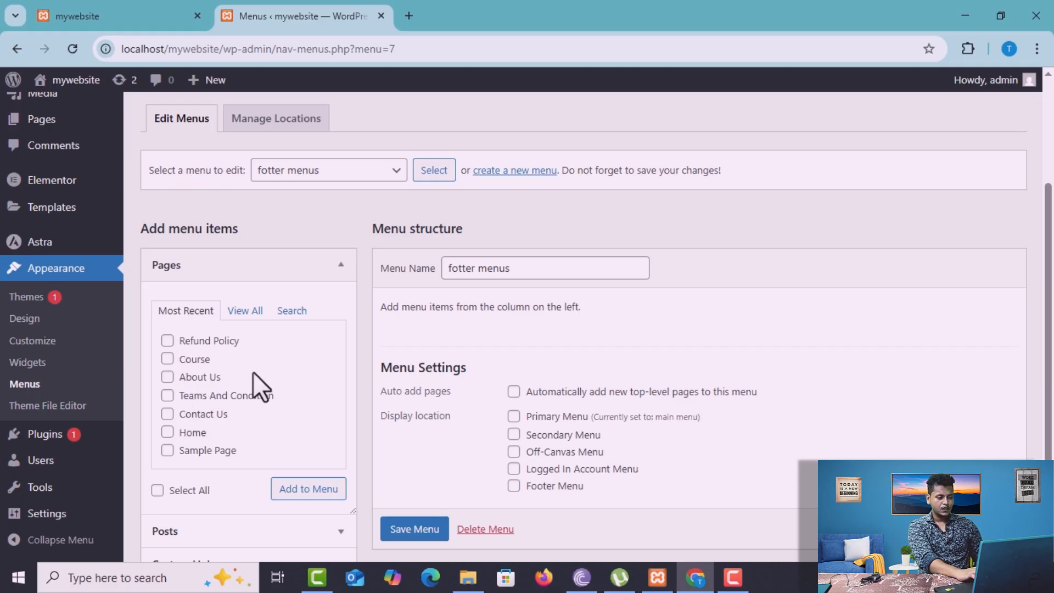
click(168, 341)
click(168, 361)
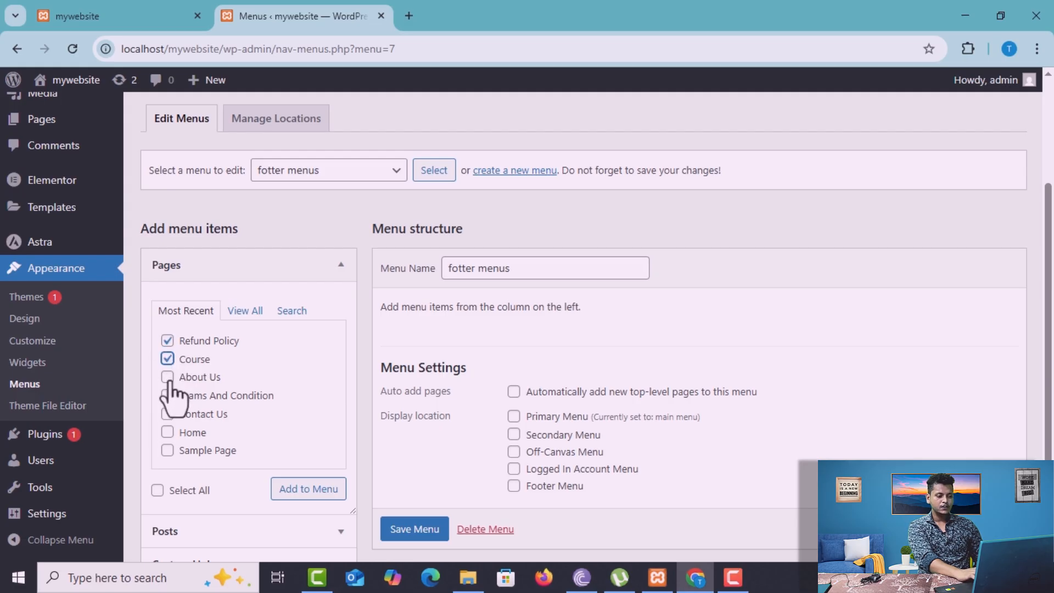
click(168, 378)
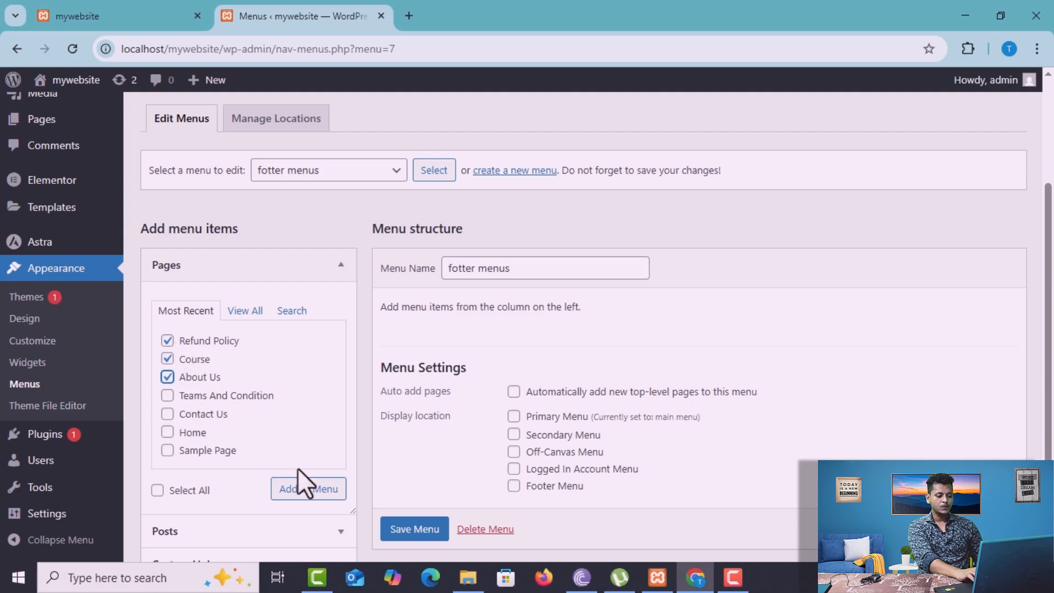
click(302, 491)
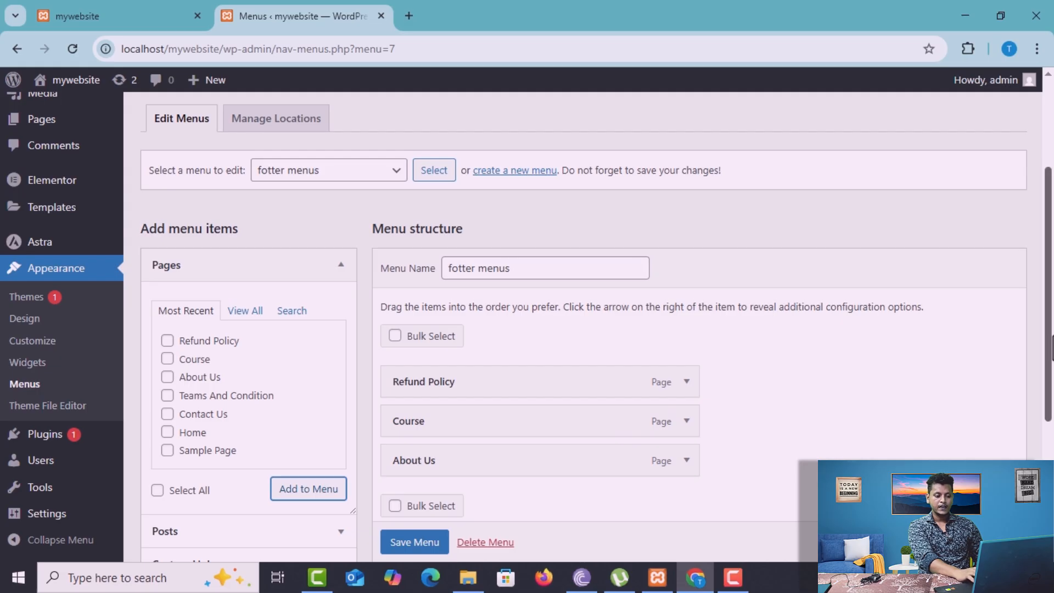
Assign the menu to the Footer Menu display location, save it, and check the footer on the site's front page
scroll(597, 330, down, 3)
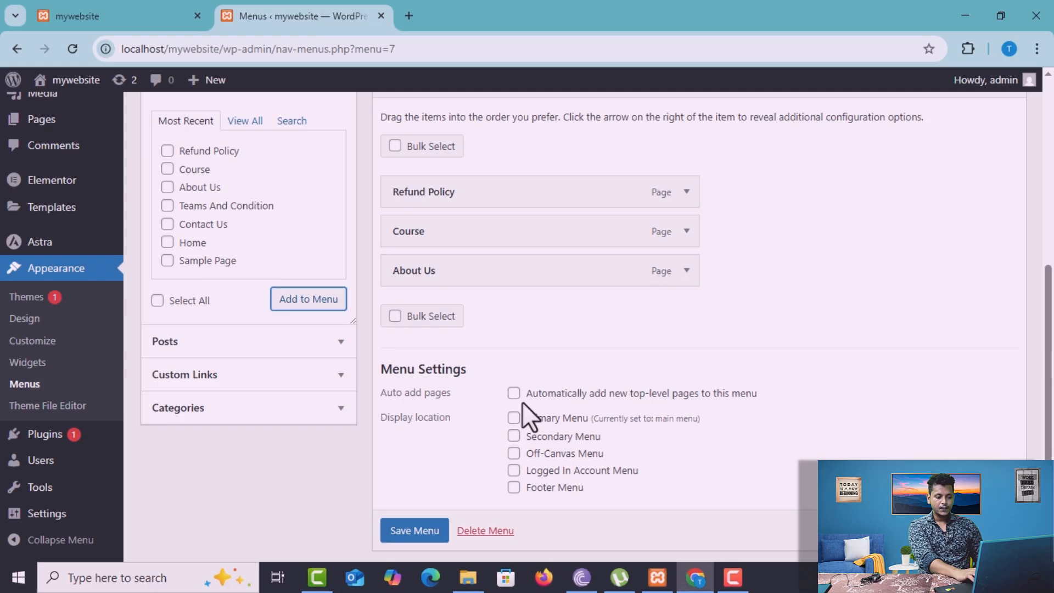
click(514, 488)
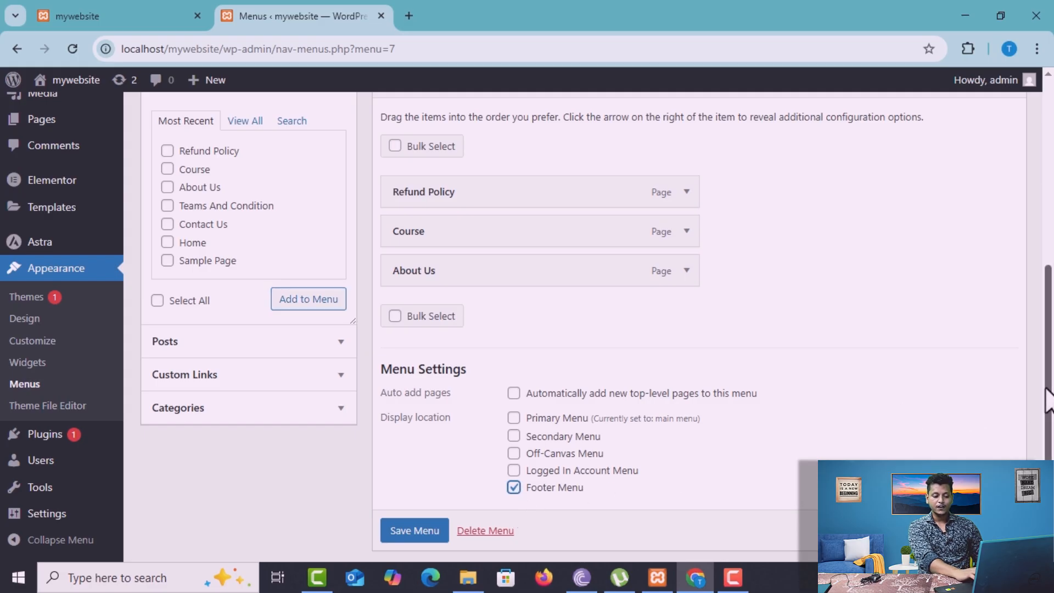
scroll(1046, 401, down, 1)
click(431, 483)
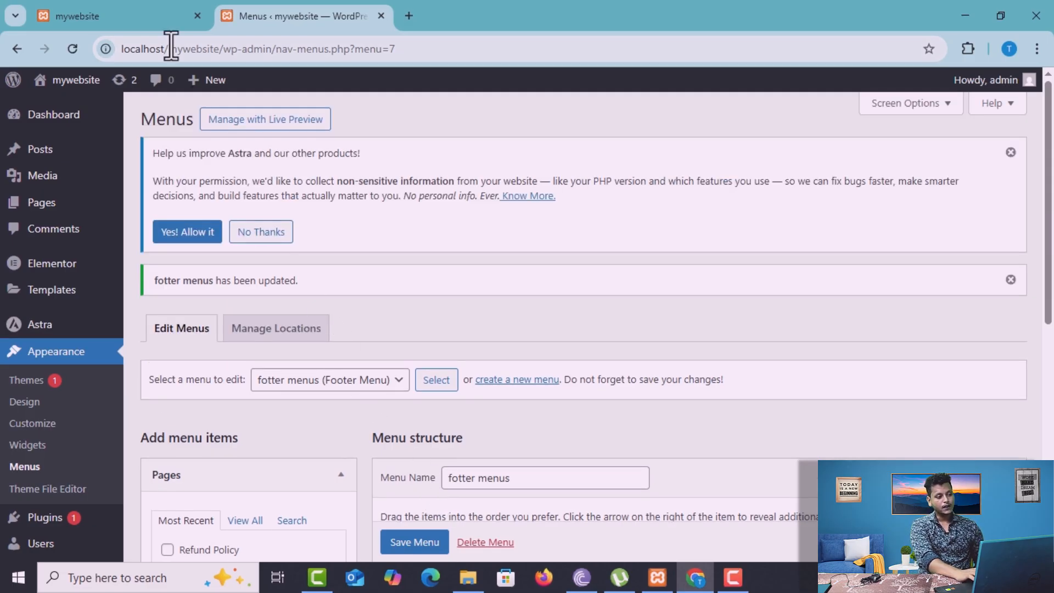
click(126, 1)
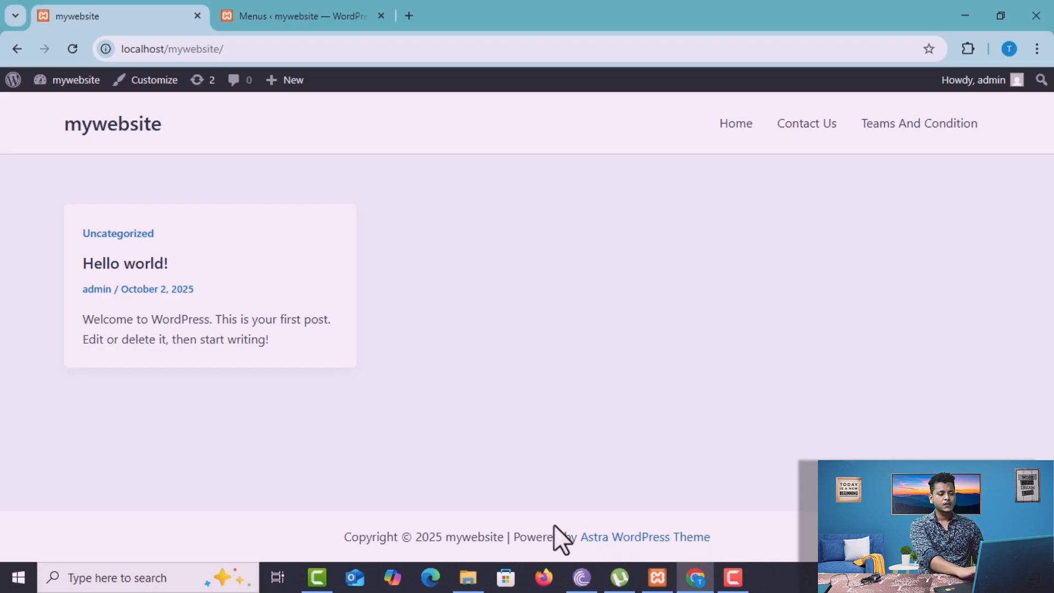
click(280, 9)
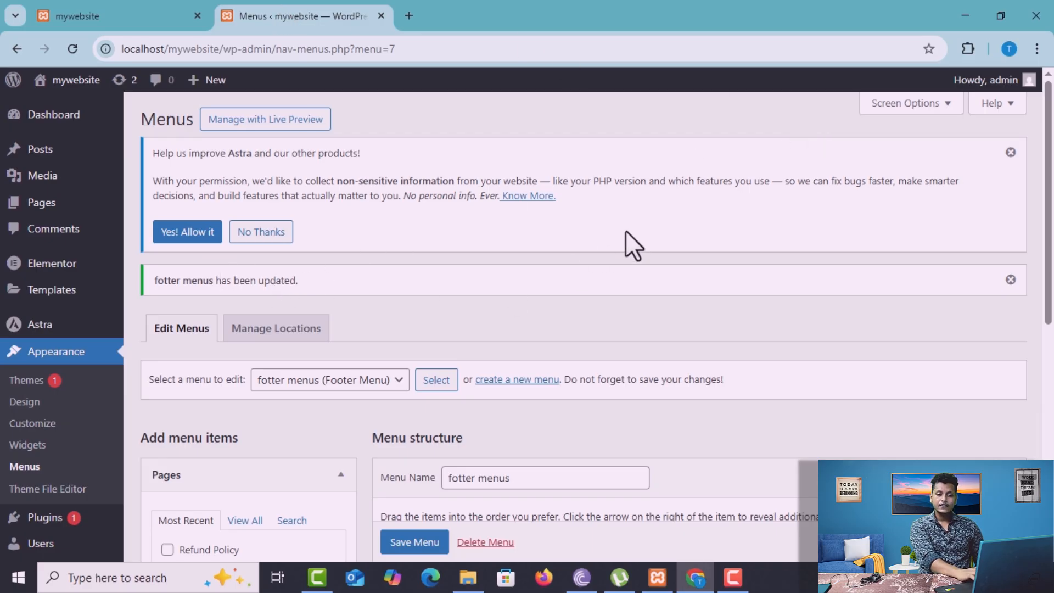
In the theme customizer's footer builder, add a Footer Menu element to the lowest footer row beside Copyright
scroll(1047, 209, down, 2)
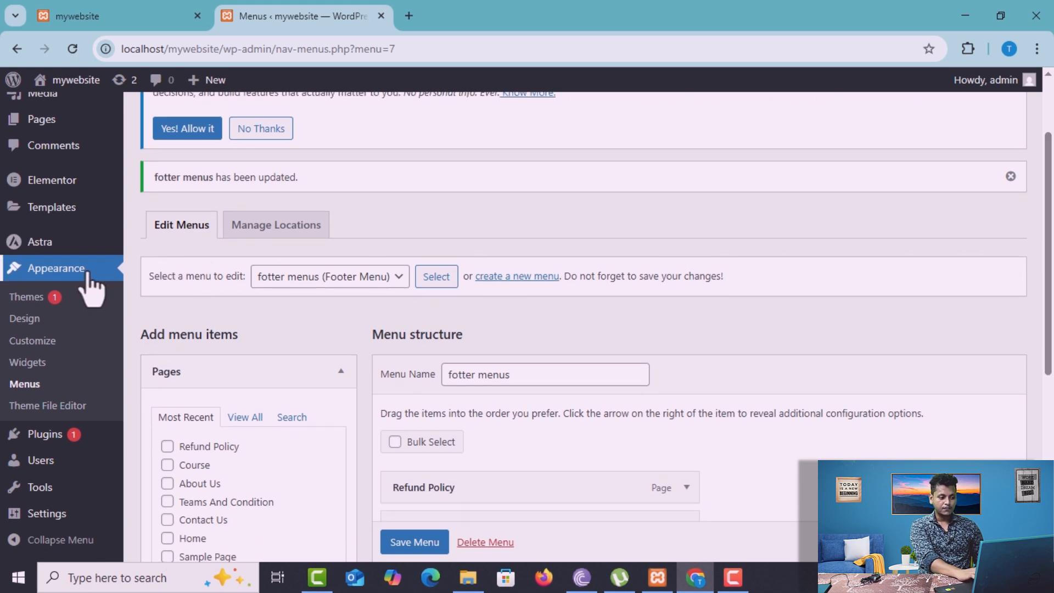
click(63, 343)
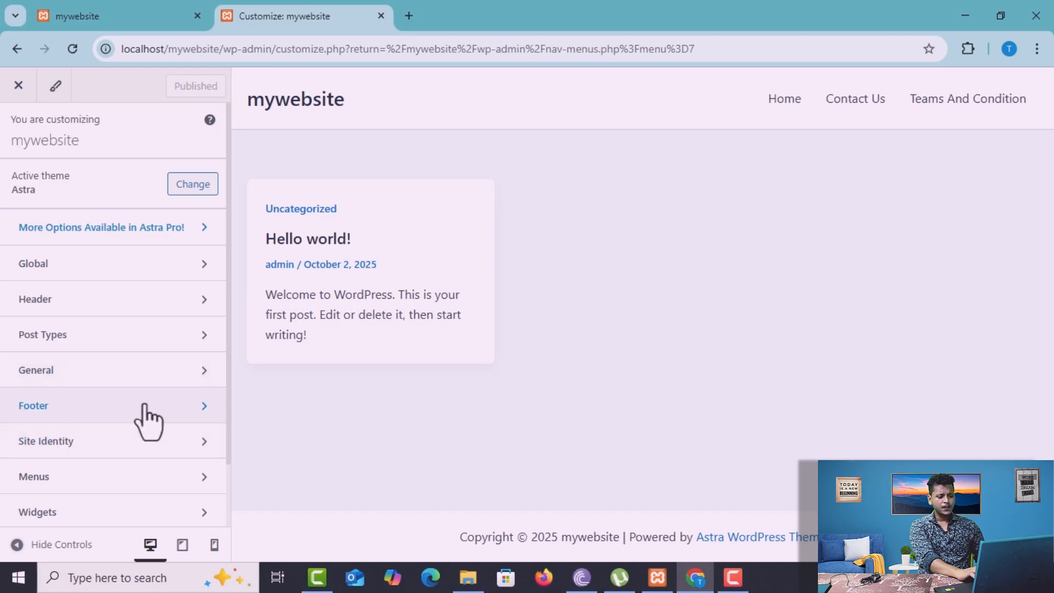
click(193, 413)
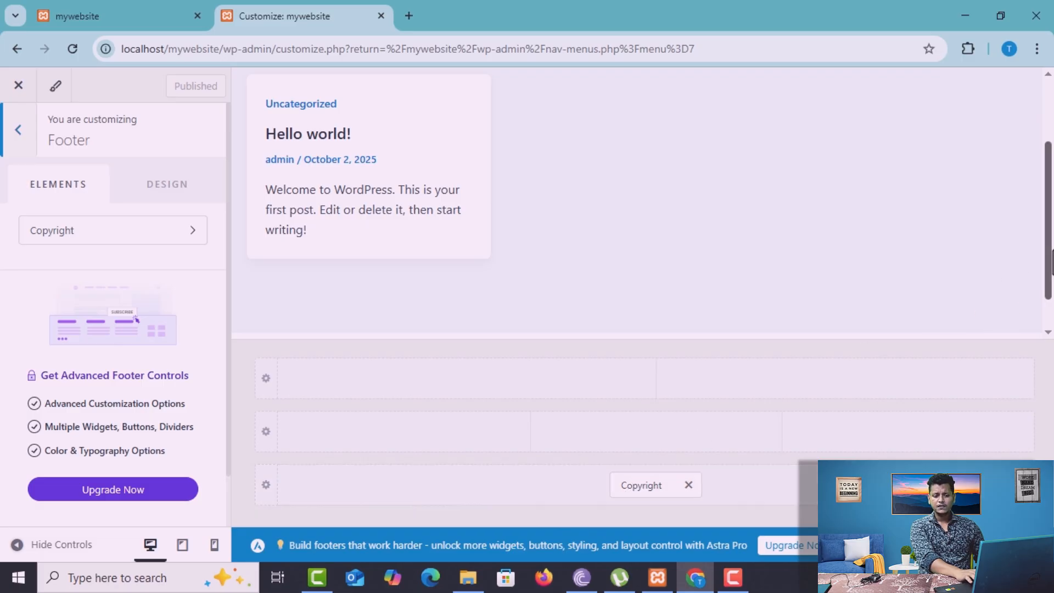
drag(1051, 262, 1050, 318)
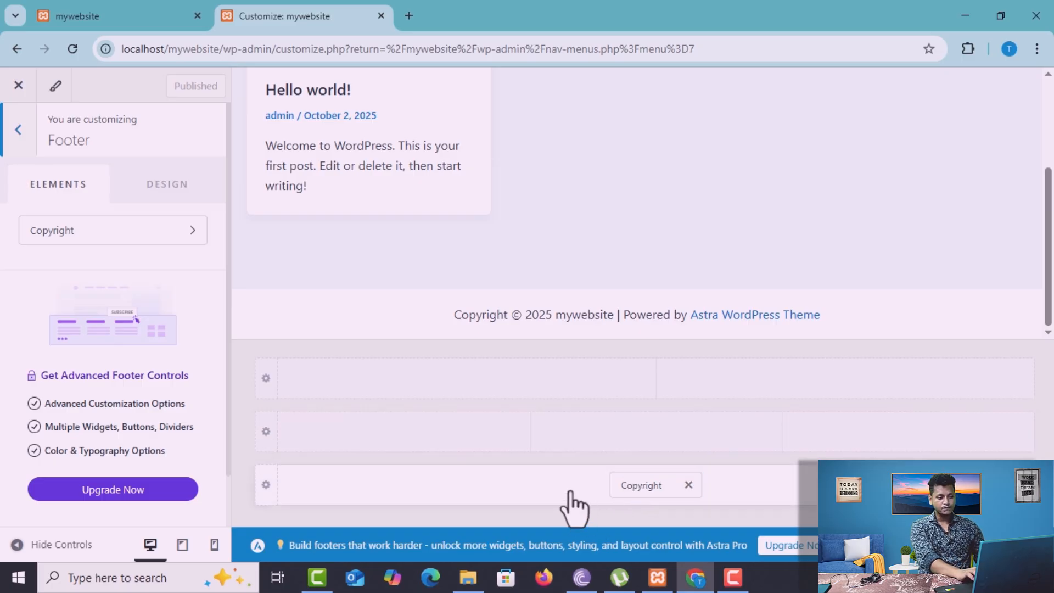
click(480, 491)
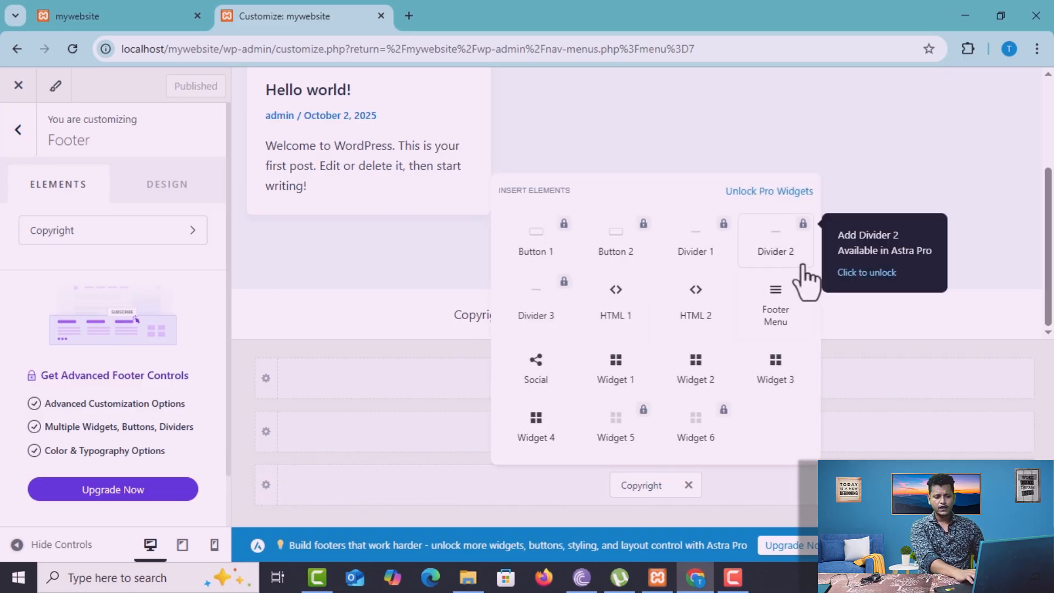
click(782, 307)
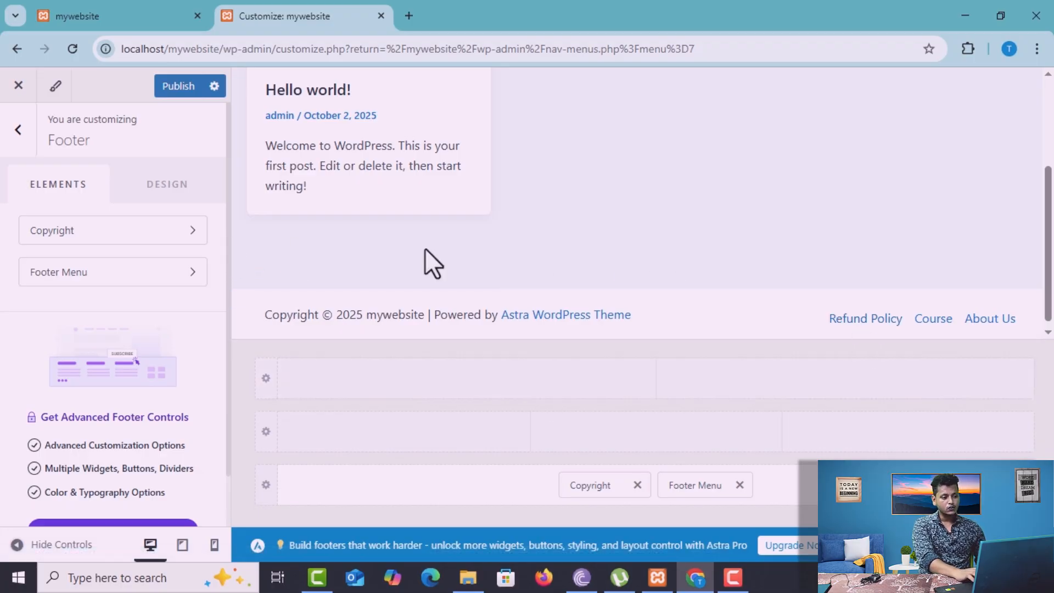
mouse_move(226, 232)
mouse_down()
mouse_move(229, 364)
mouse_move(228, 249)
mouse_up()
click(166, 165)
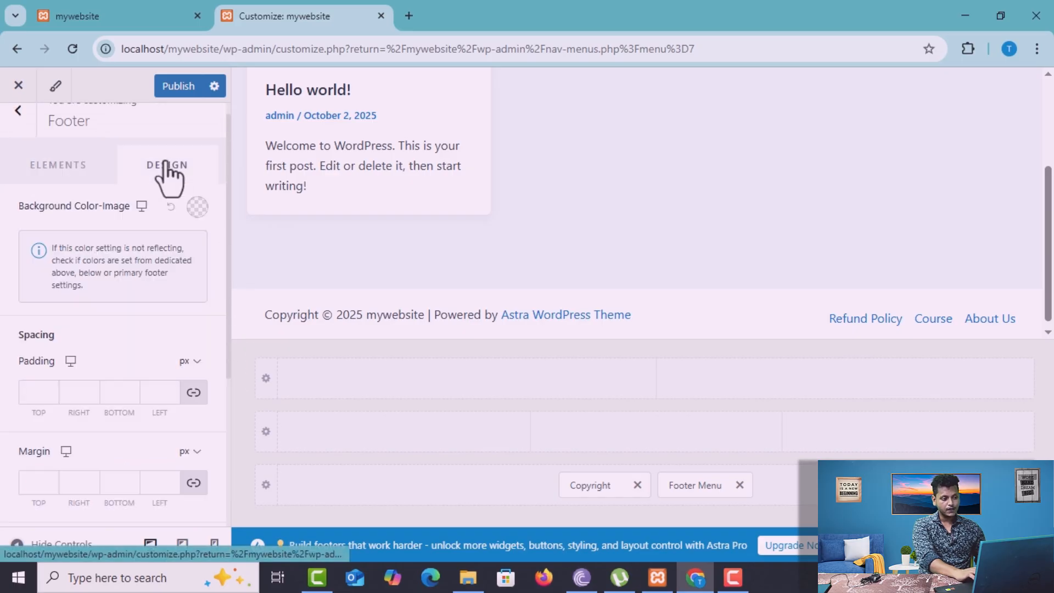
click(78, 168)
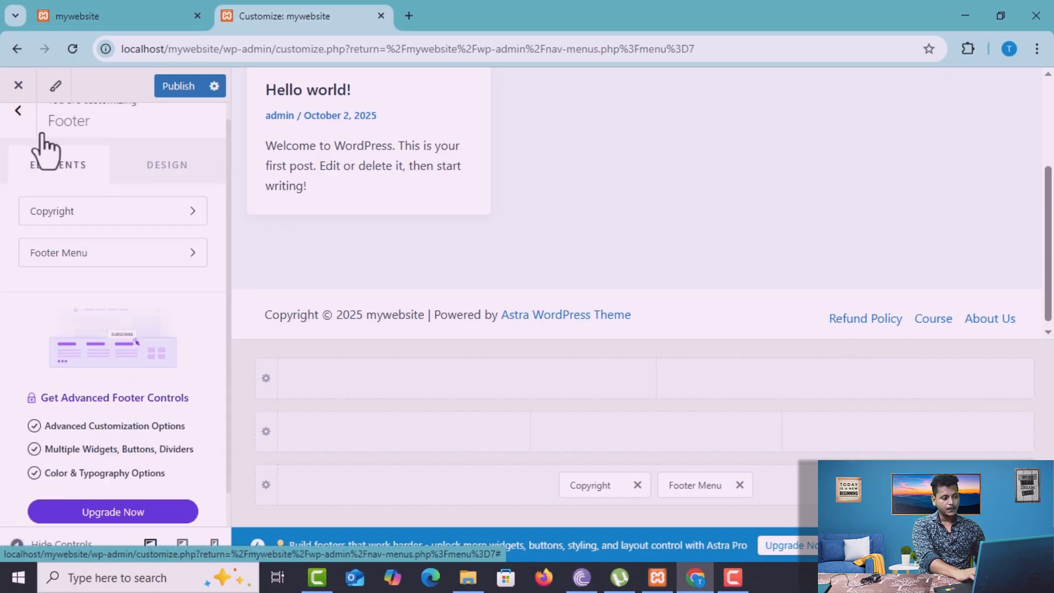
click(18, 111)
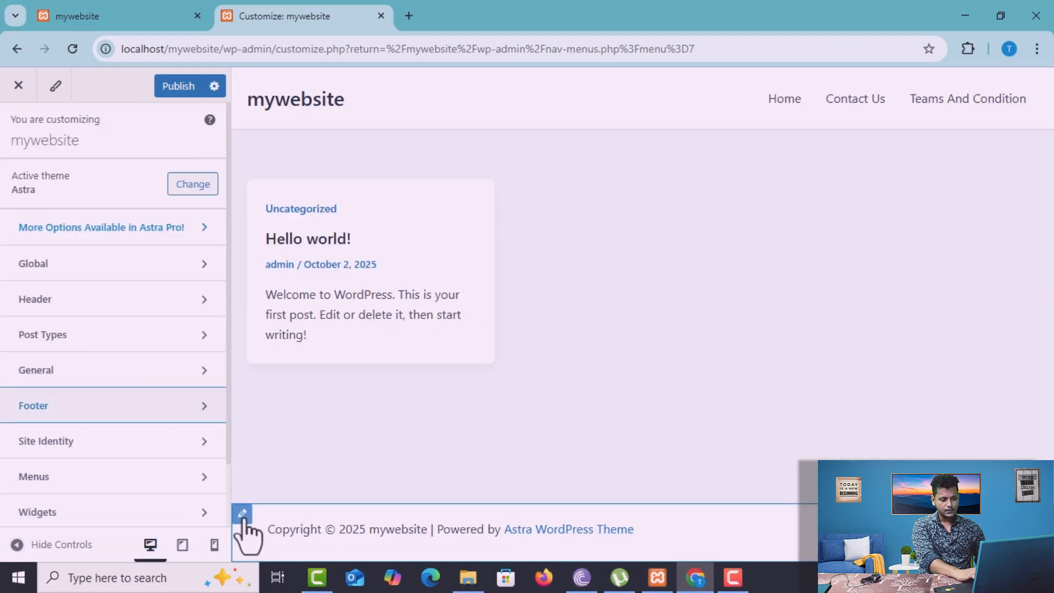
Open the Footer Menu element's settings from the below-footer row and set its alignment to center
click(242, 514)
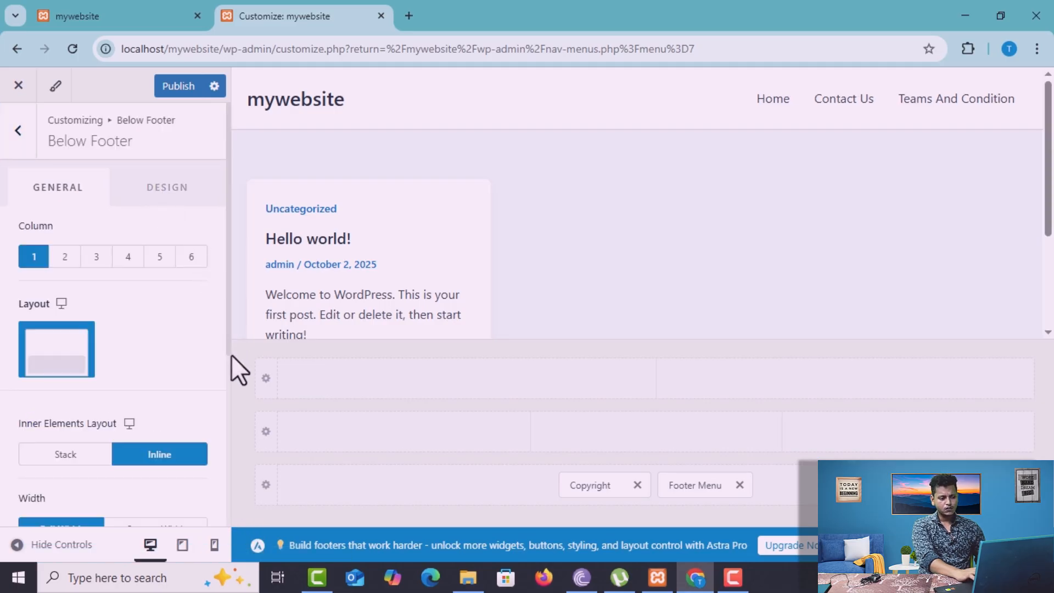
key(ctrl+a)
click(694, 486)
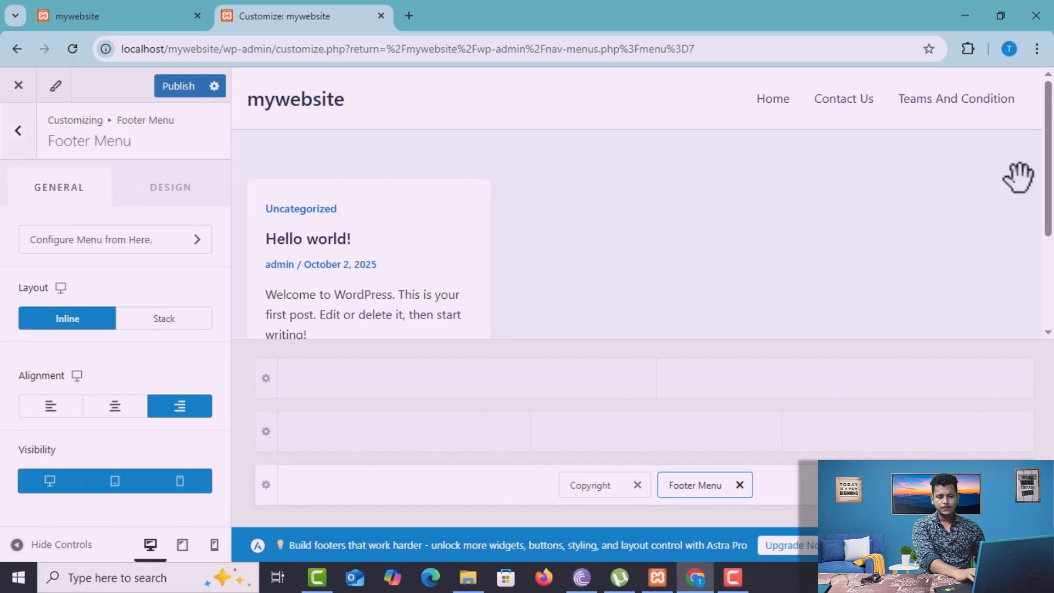
drag(1050, 194, 1052, 331)
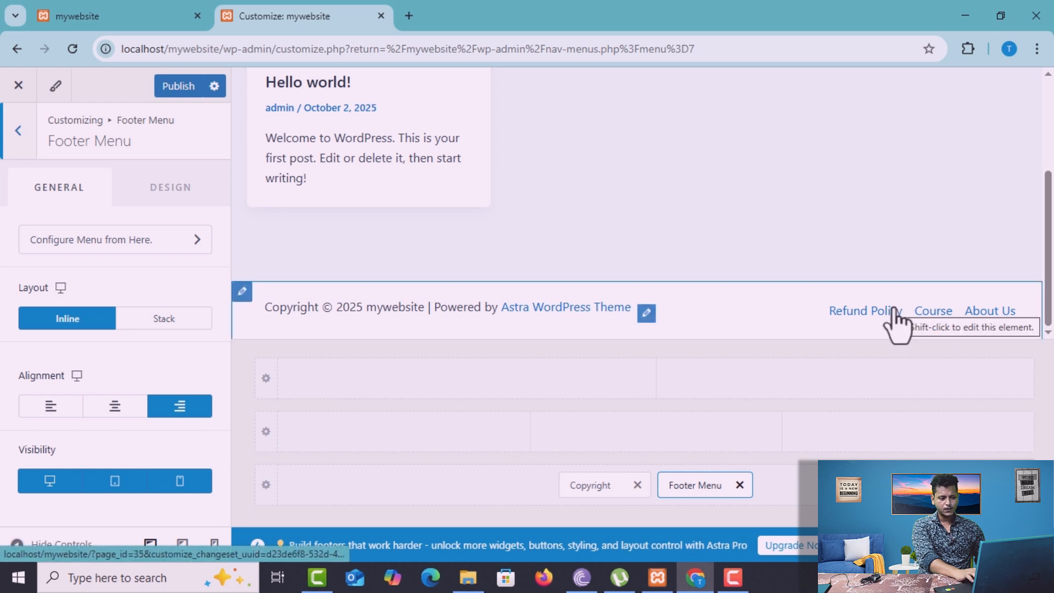
click(113, 408)
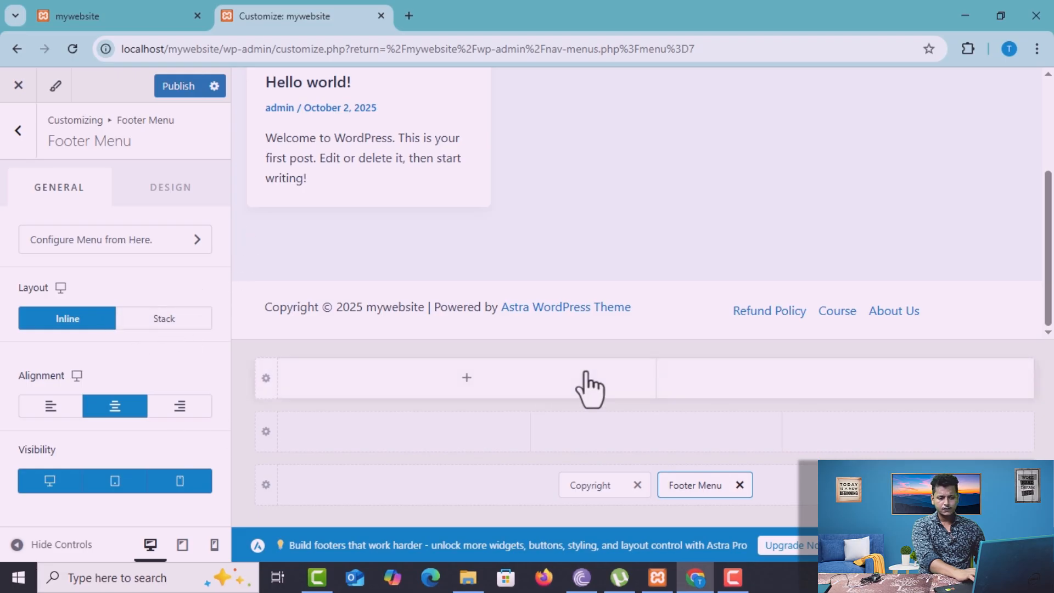
Examine the customizer's menu locations and the menus available for the Footer Menu location
click(641, 318)
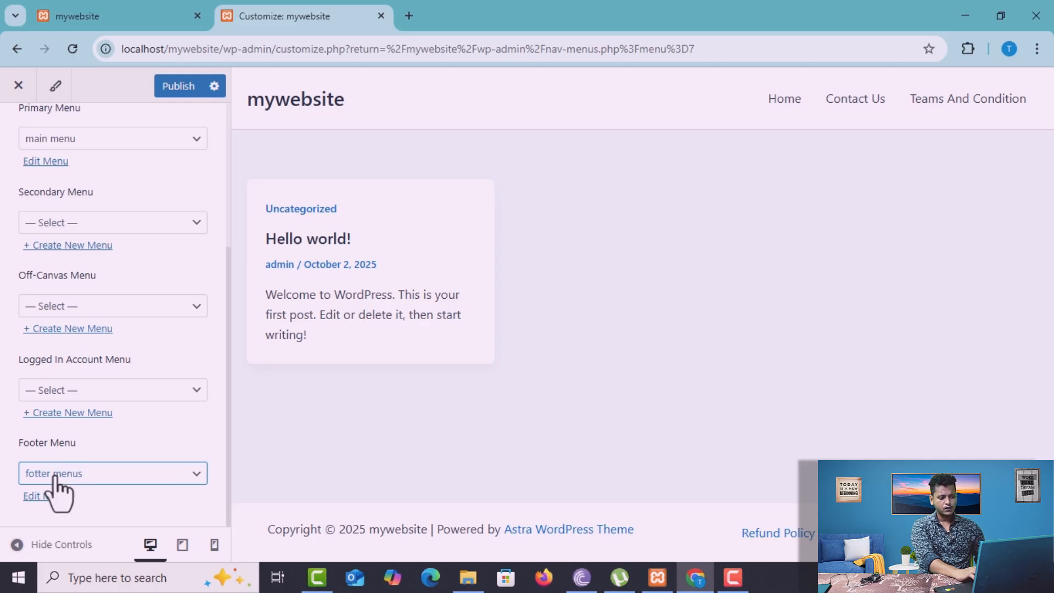
click(82, 477)
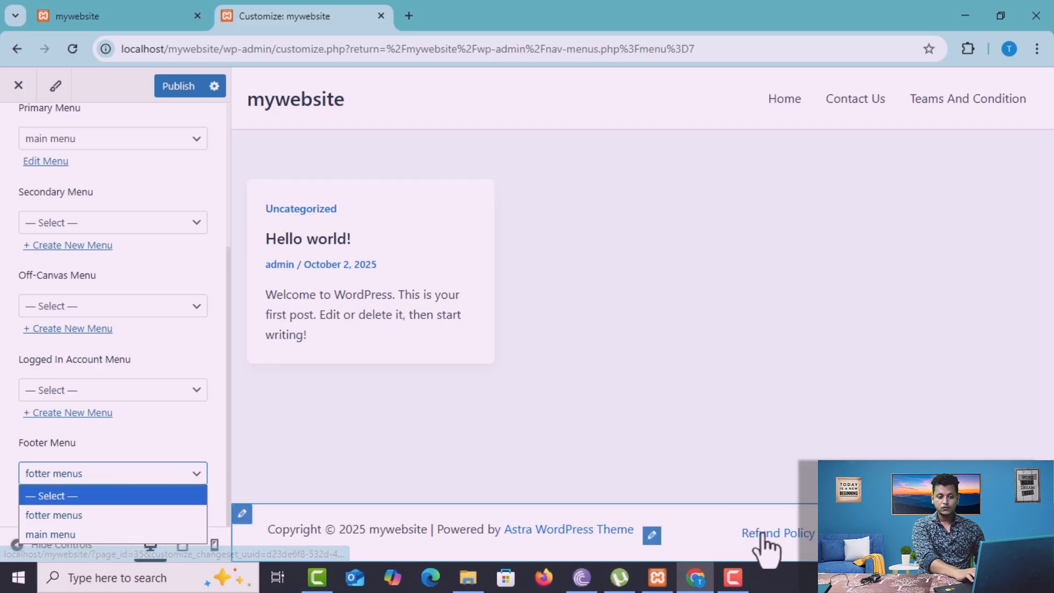
click(199, 475)
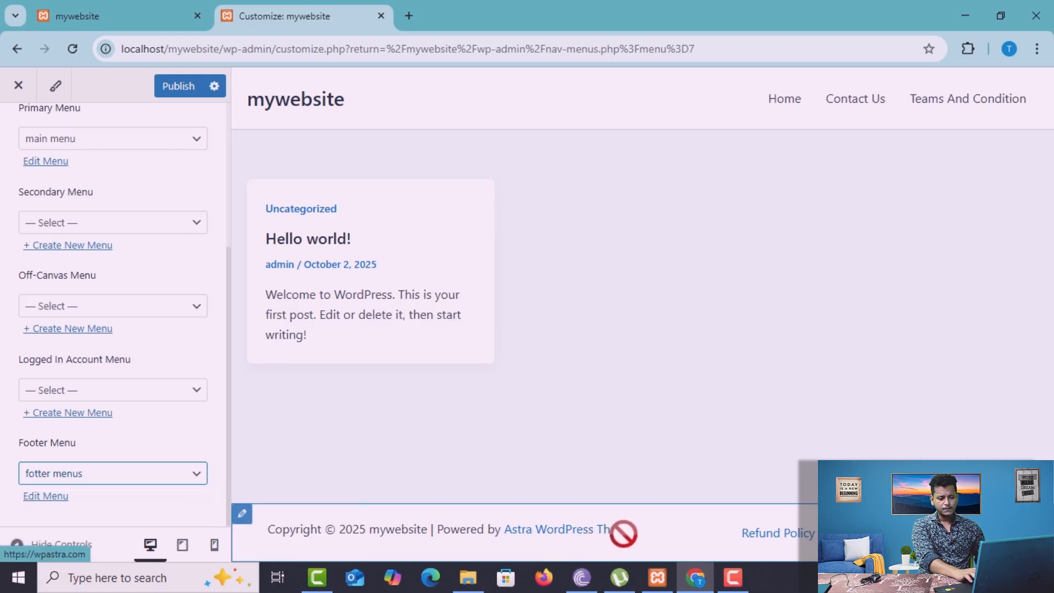
Publish the customizer changes and reload the site's front page to check the footer menu
click(175, 89)
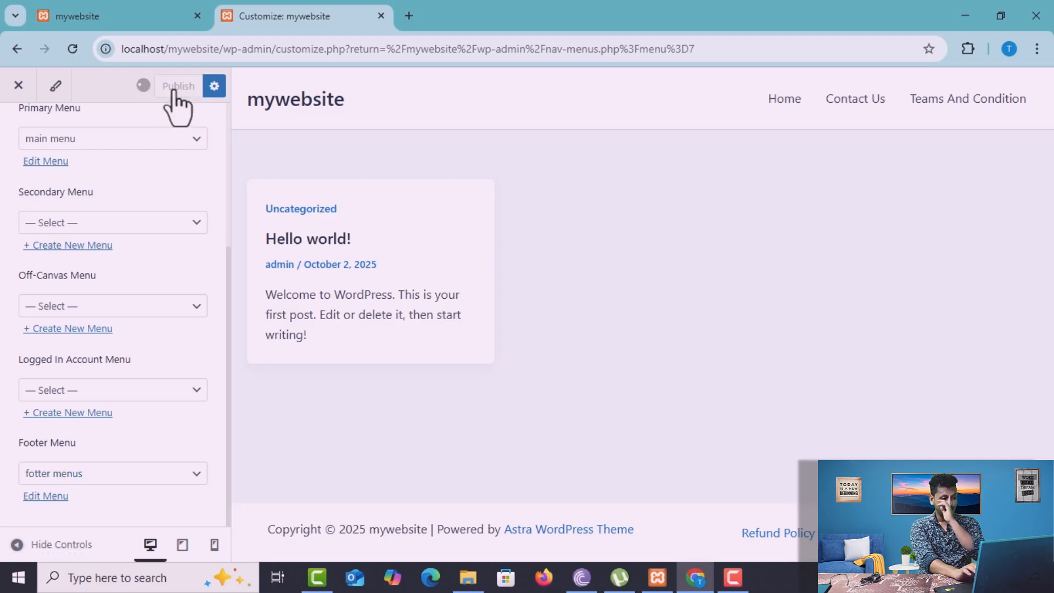
click(95, 1)
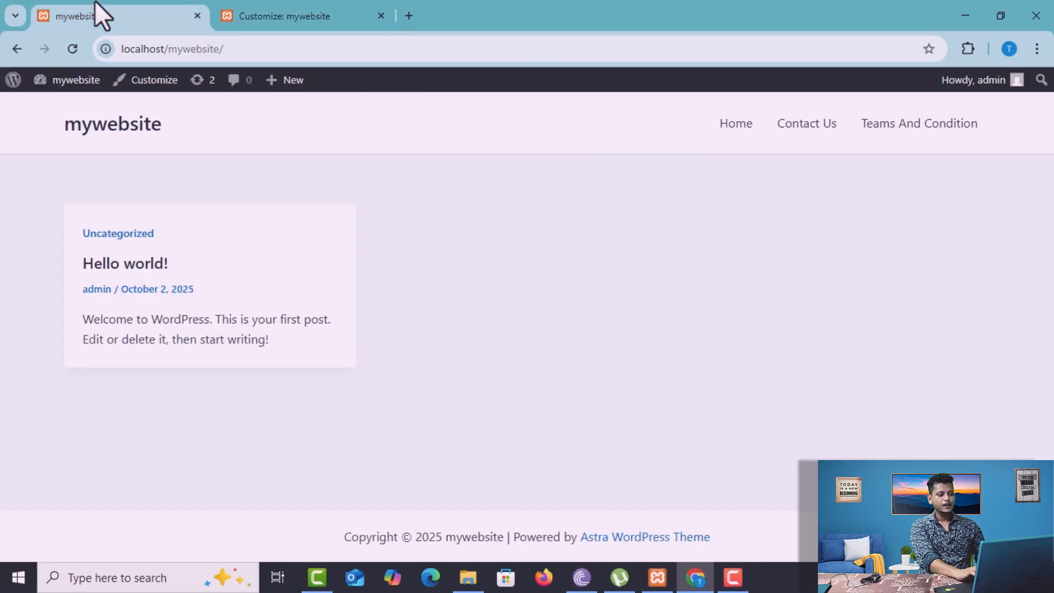
click(72, 55)
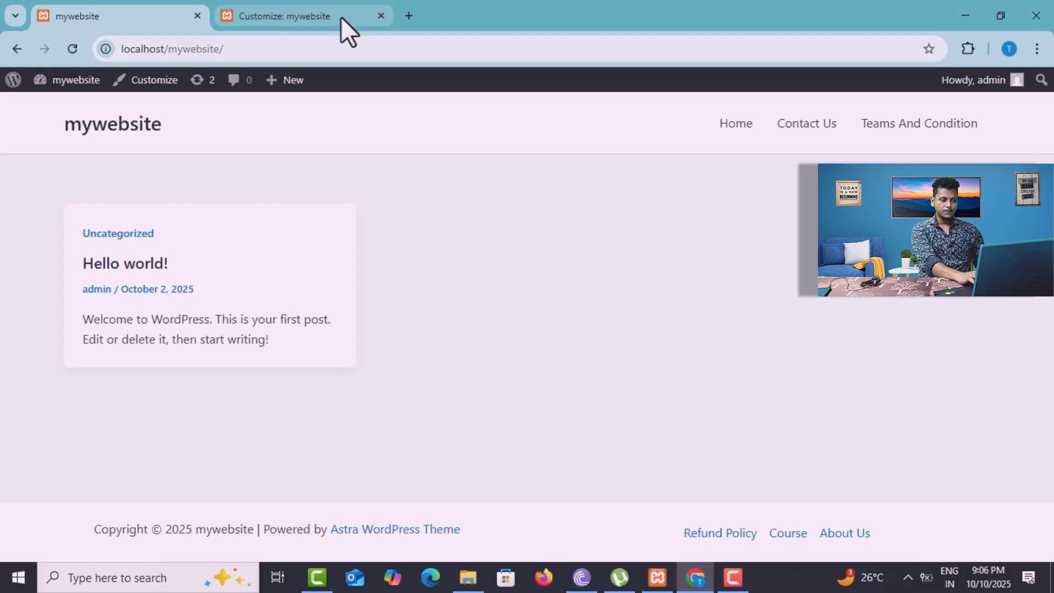
Close the customizer, reorder the fotter menus items to Course, About Us, Refund Policy, and save the menu
click(281, 12)
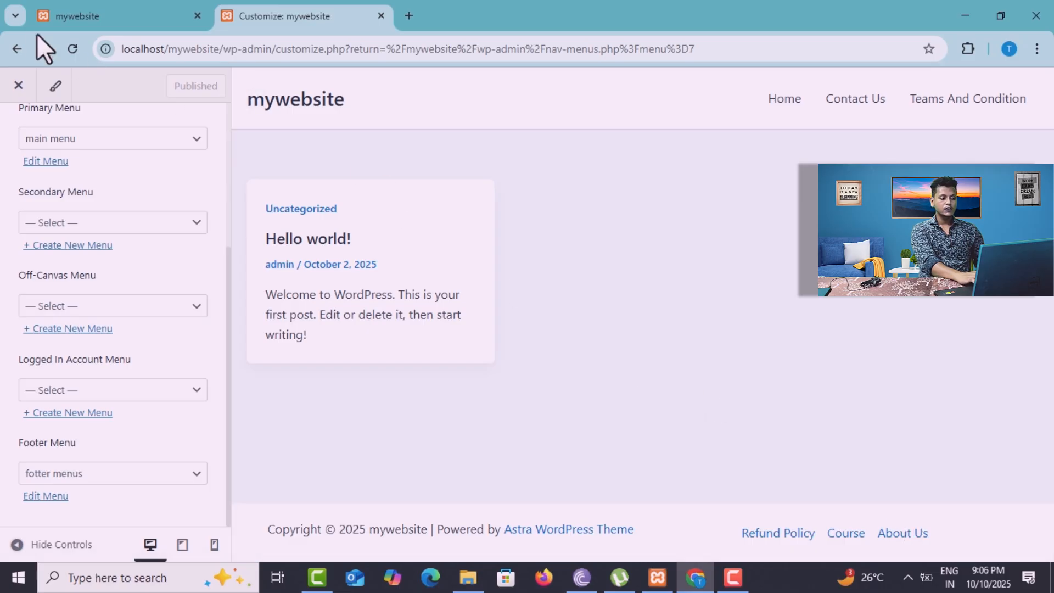
click(18, 83)
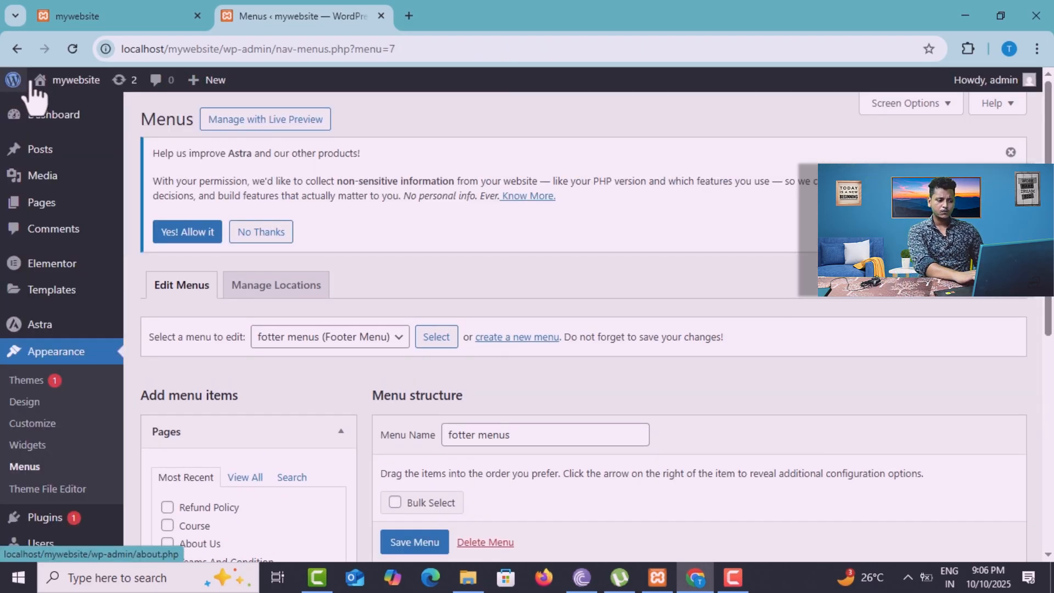
scroll(582, 324, down, 4)
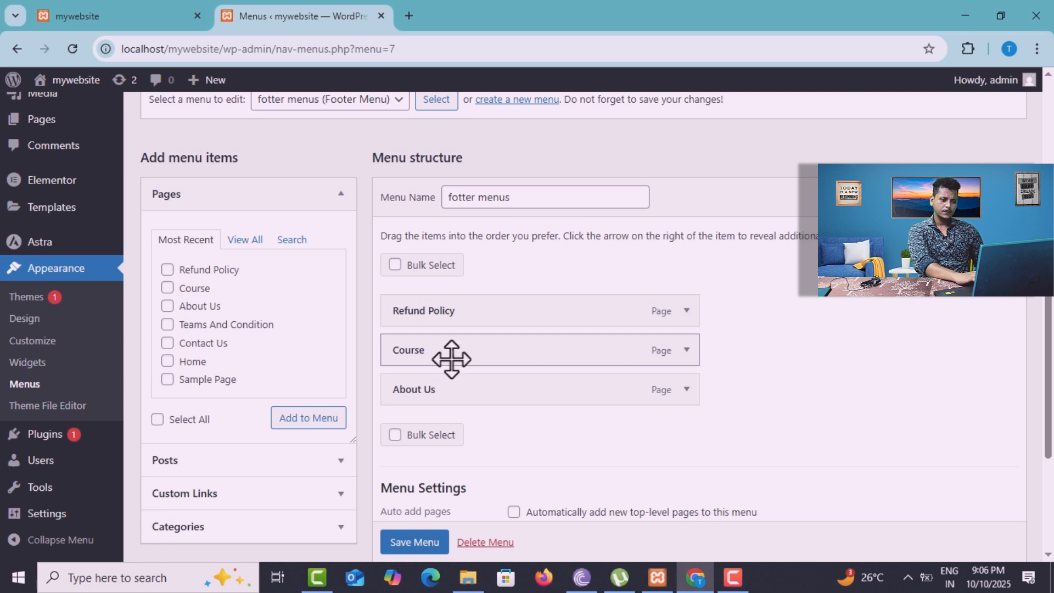
drag(452, 359, 452, 324)
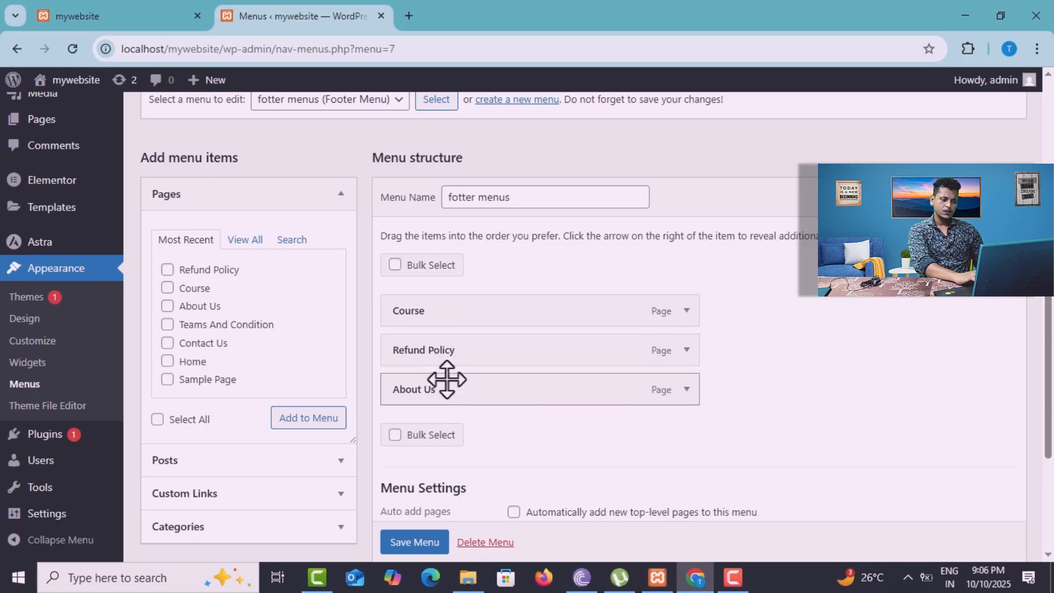
drag(447, 379, 452, 335)
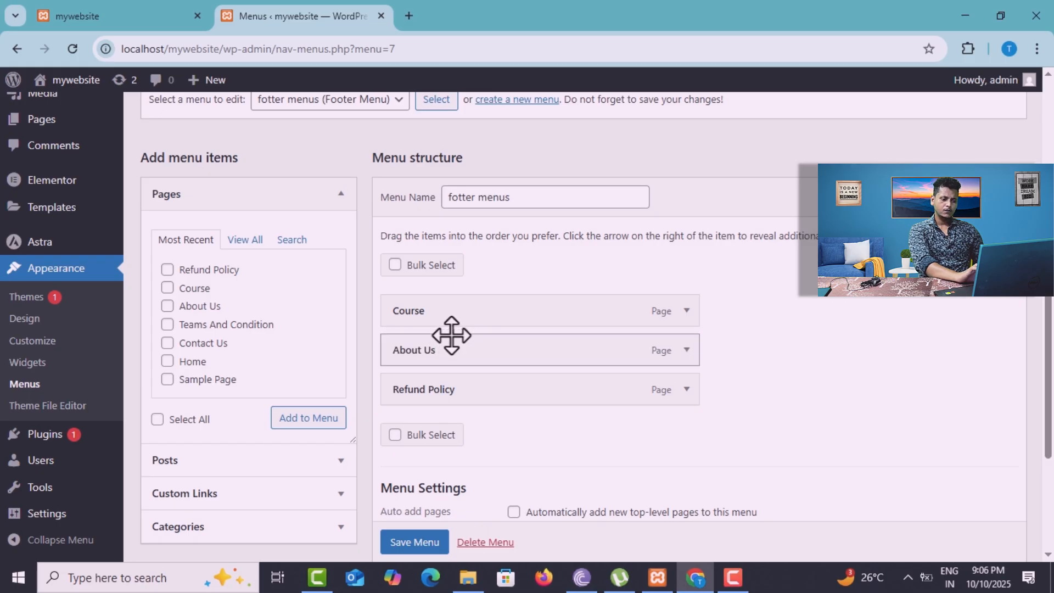
click(410, 542)
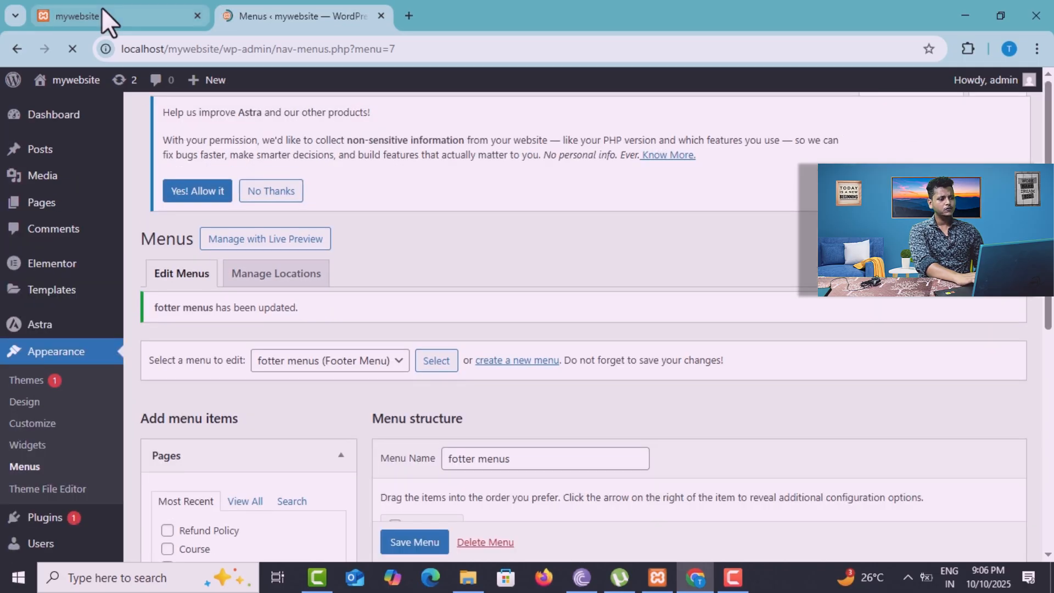
Reload the site's front page to check the footer menu's item order, and return to the menu structure in the admin area
click(101, 7)
click(73, 49)
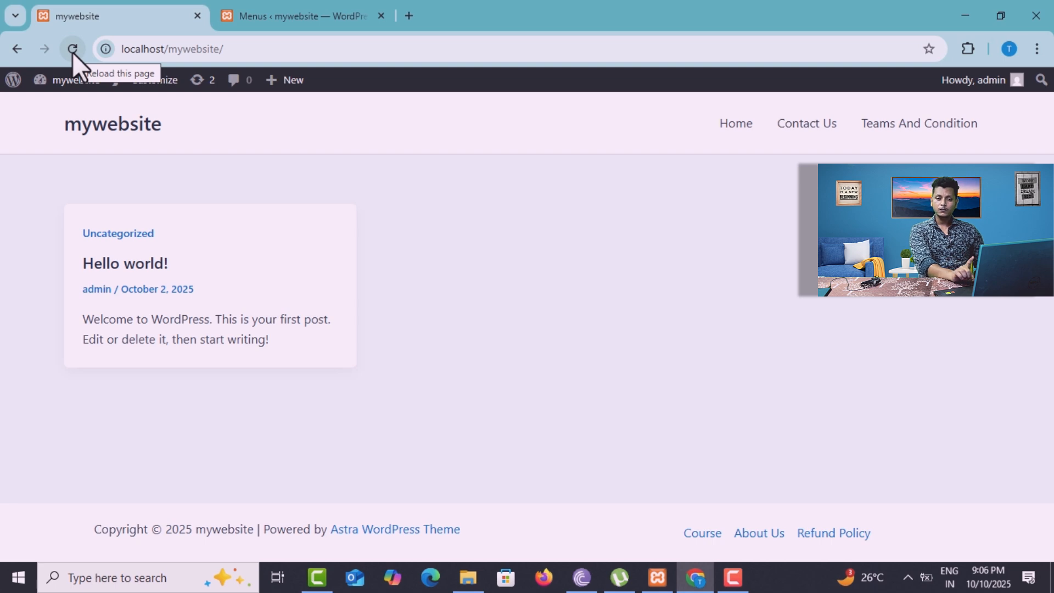
click(269, 7)
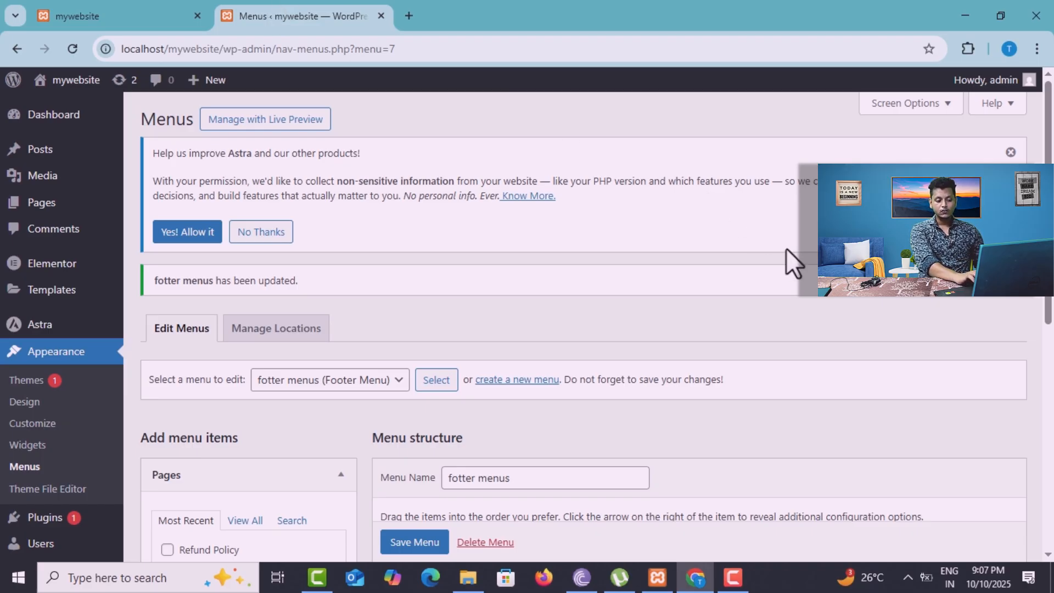
scroll(549, 329, down, 5)
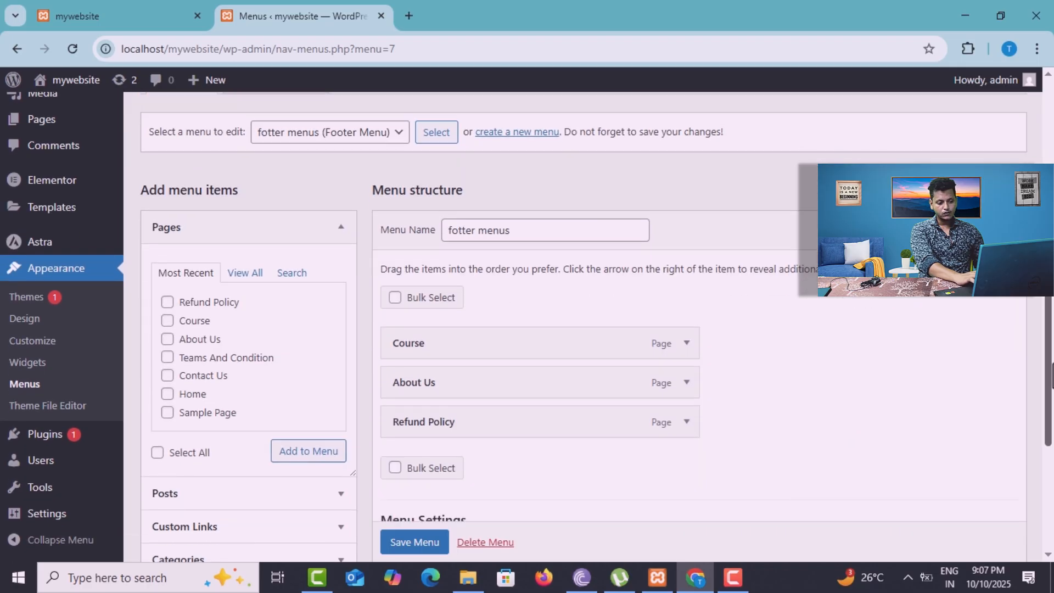